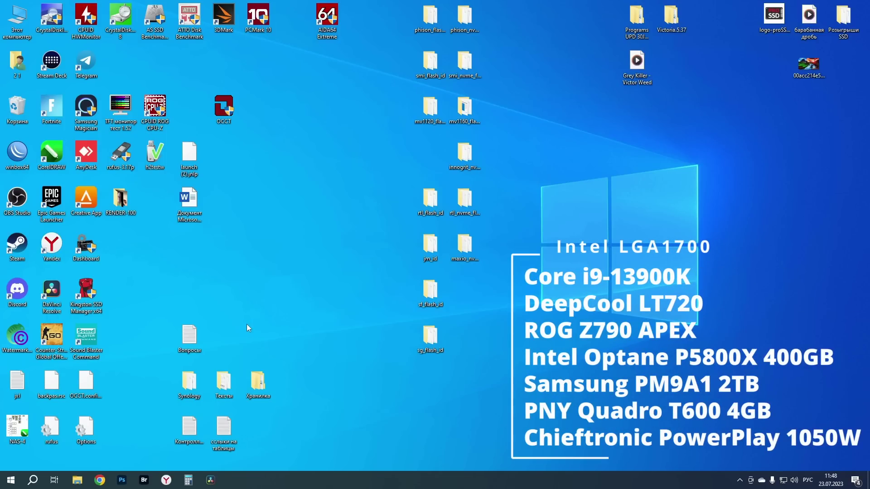
# Open Windows Disk Management and initialize Disk 0 with the GPT partition style.
pyautogui.rightClick(11, 480)
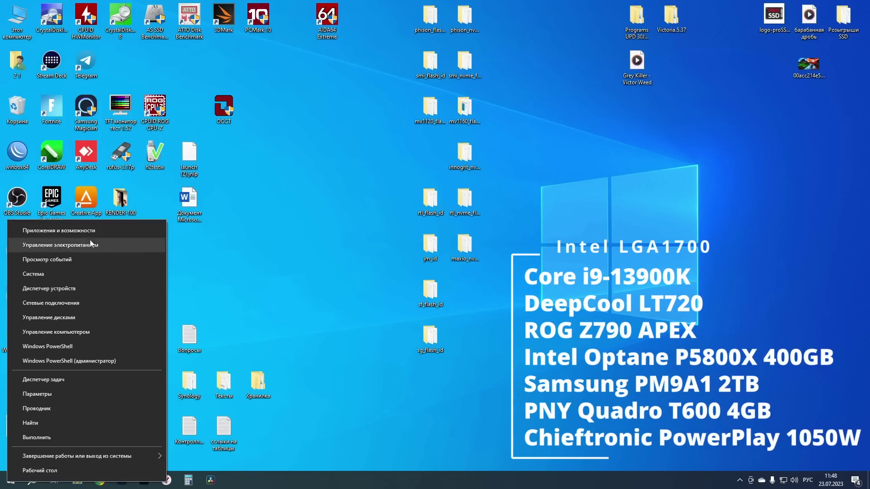
pyautogui.click(63, 315)
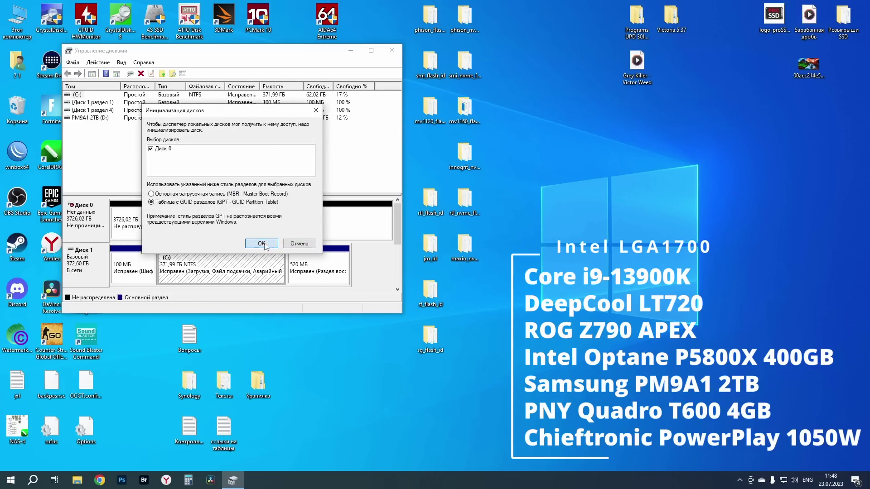
pyautogui.click(262, 243)
# Create a simple NTFS volume E: named "Новый том" across all of Disk 0's unallocated space, with quick format.
pyautogui.rightClick(253, 226)
pyautogui.click(254, 228)
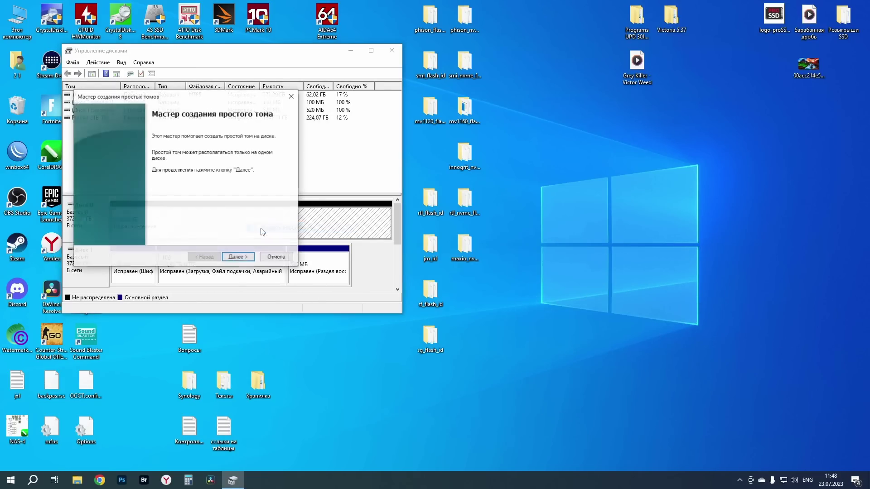
pyautogui.click(244, 257)
pyautogui.click(244, 258)
pyautogui.click(245, 257)
pyautogui.click(245, 258)
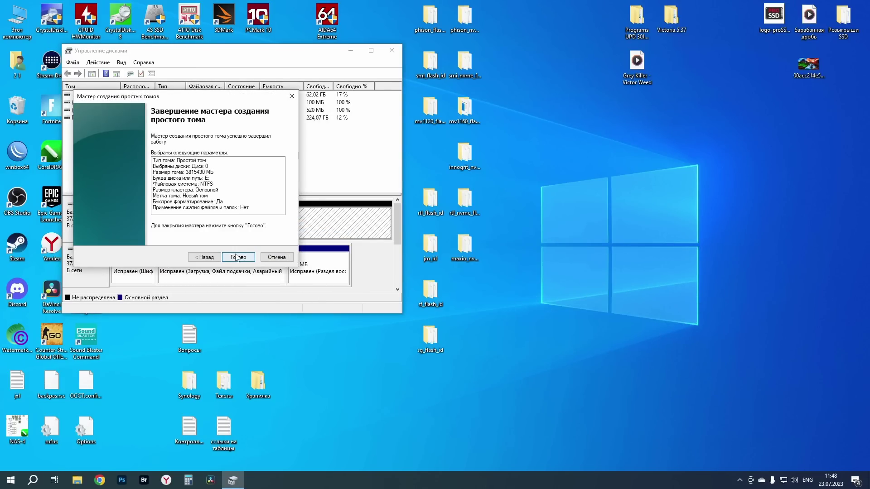
pyautogui.click(237, 257)
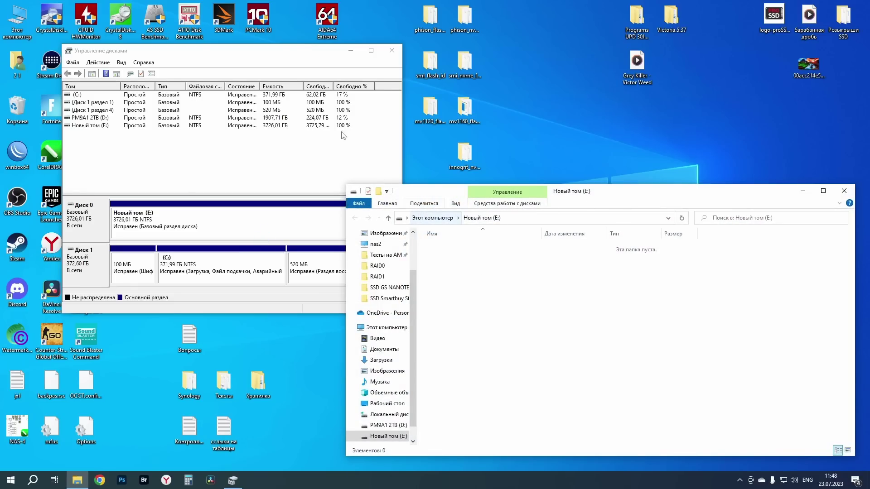
# Check the new E: volume in Disk Management and in its properties, and close all the open windows.
pyautogui.moveTo(272, 55); pyautogui.dragTo(243, 54)
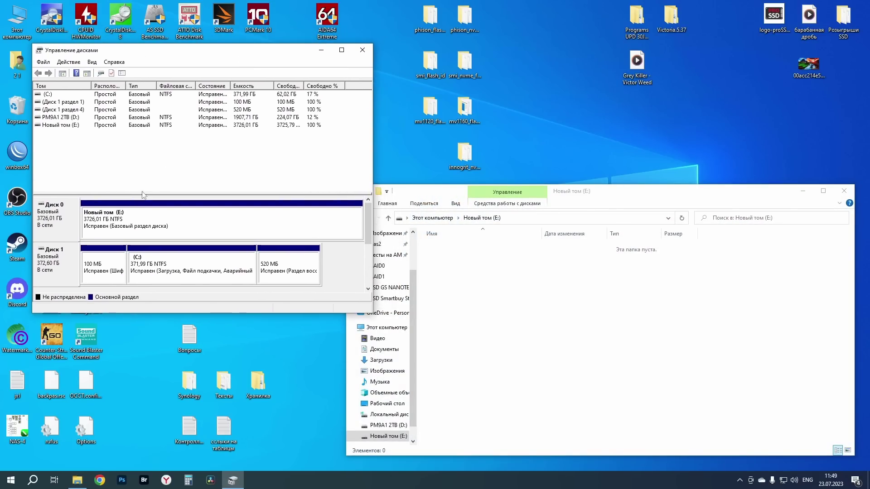
pyautogui.click(136, 225)
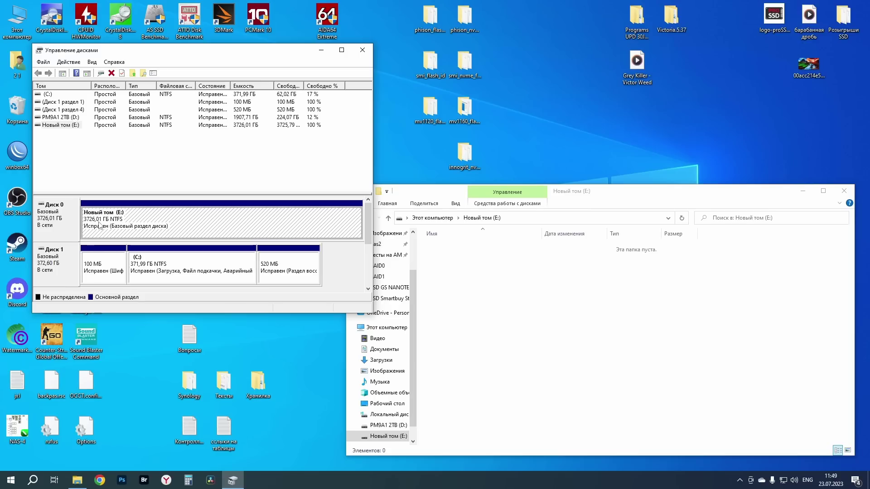
pyautogui.rightClick(555, 301)
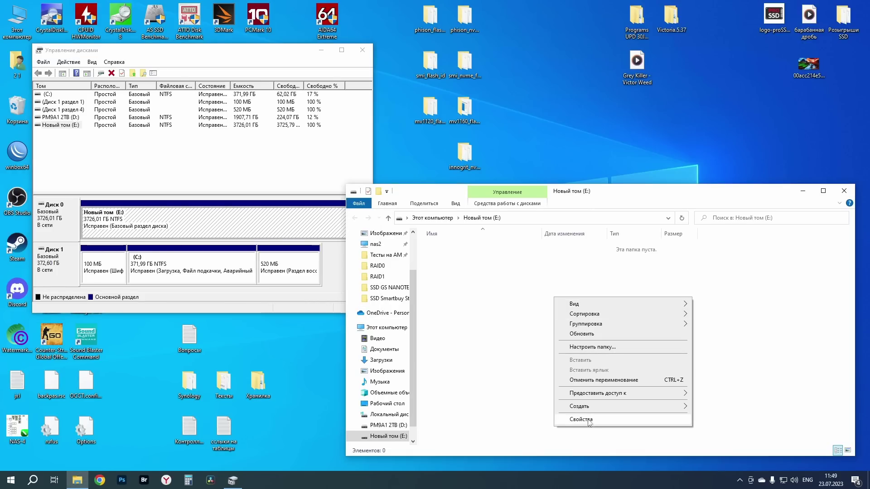
pyautogui.click(574, 422)
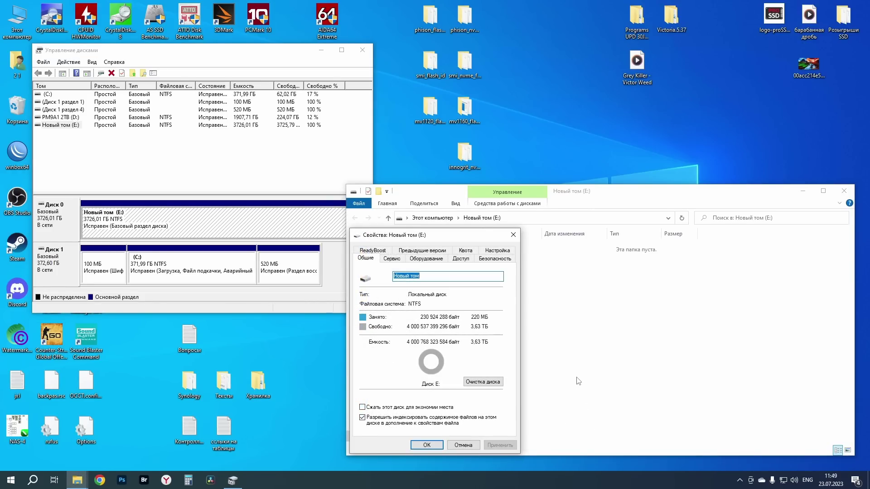
pyautogui.press('Escape')
pyautogui.hotkey('alt', 'F4')
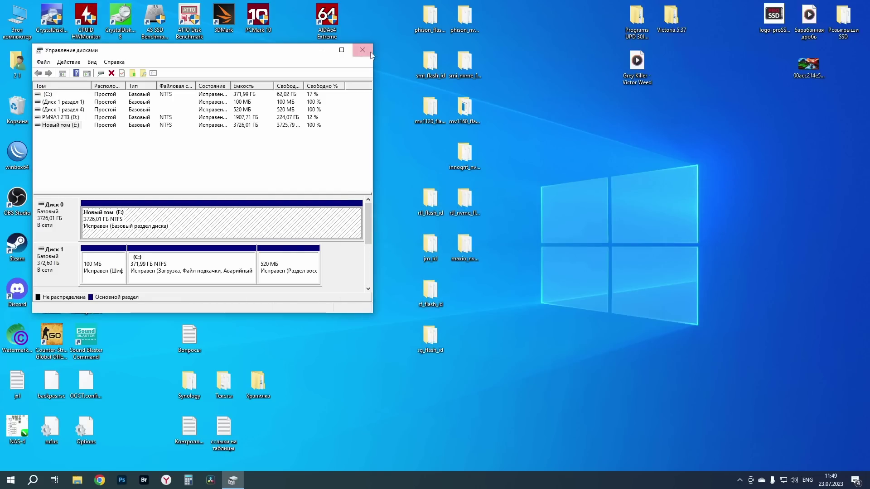
pyautogui.click(363, 50)
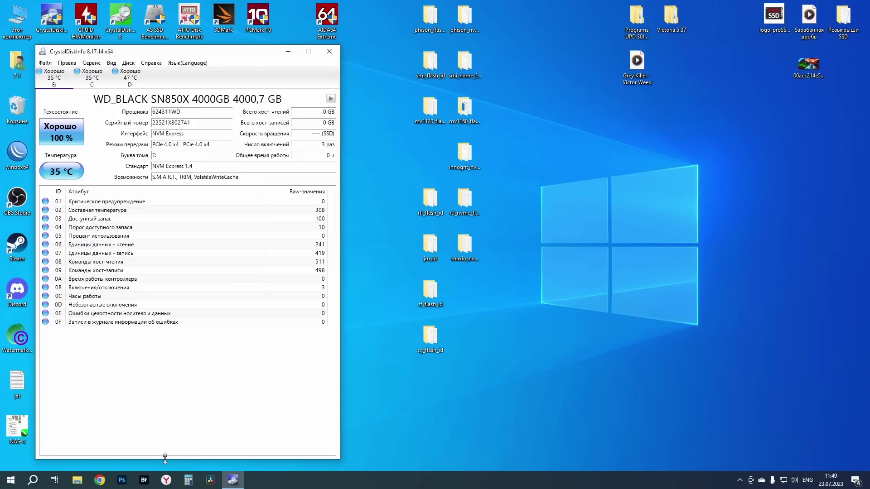
# Shorten the CrystalDiskInfo window to end just below its attribute list, and launch CPUID HWMonitor.
pyautogui.moveTo(180, 460); pyautogui.dragTo(180, 335)
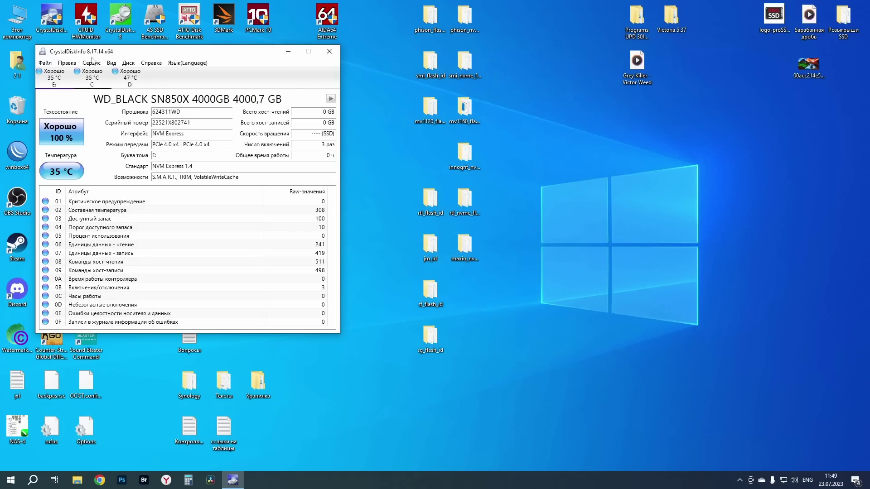
pyautogui.doubleClick(86, 18)
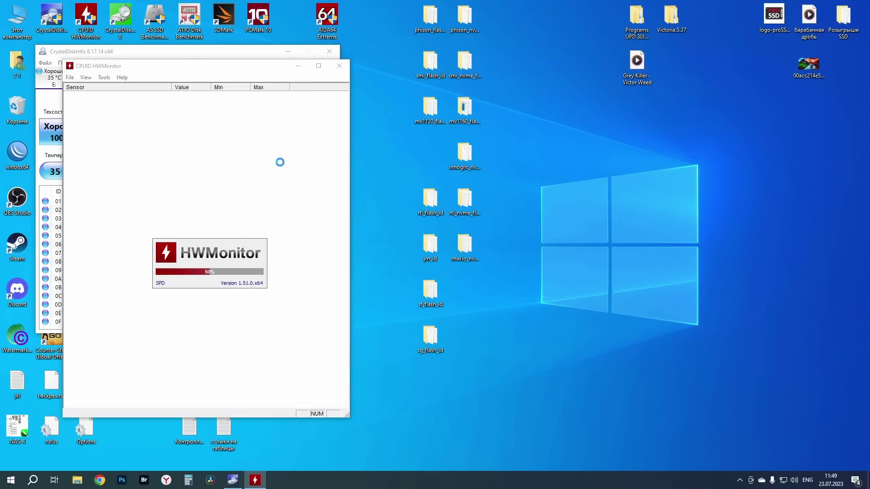
pyautogui.scroll(-10, 149, 176)
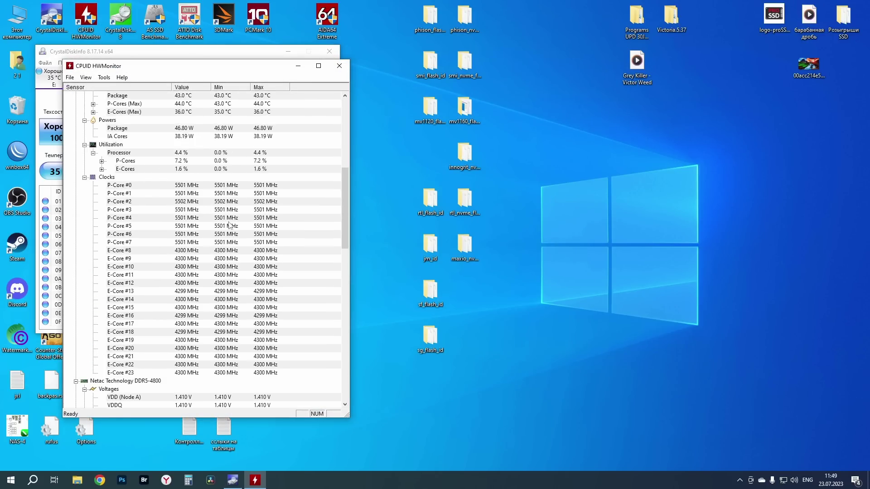
pyautogui.scroll(10, 149, 176)
# Collapse every HWMonitor device group except WD_BLACK SN850X 4000GB, and move the window over the lower part of CrystalDiskInfo.
pyautogui.click(75, 103)
pyautogui.click(76, 112)
pyautogui.click(75, 120)
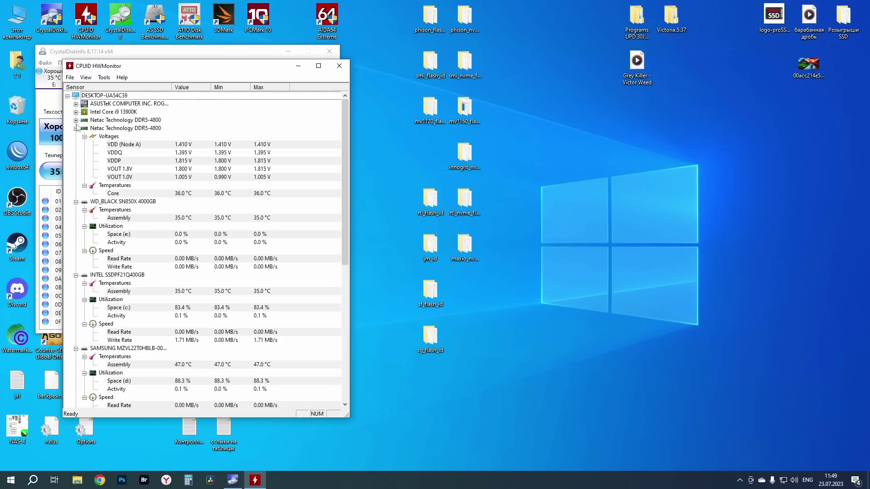
pyautogui.click(75, 129)
pyautogui.click(75, 210)
pyautogui.click(76, 217)
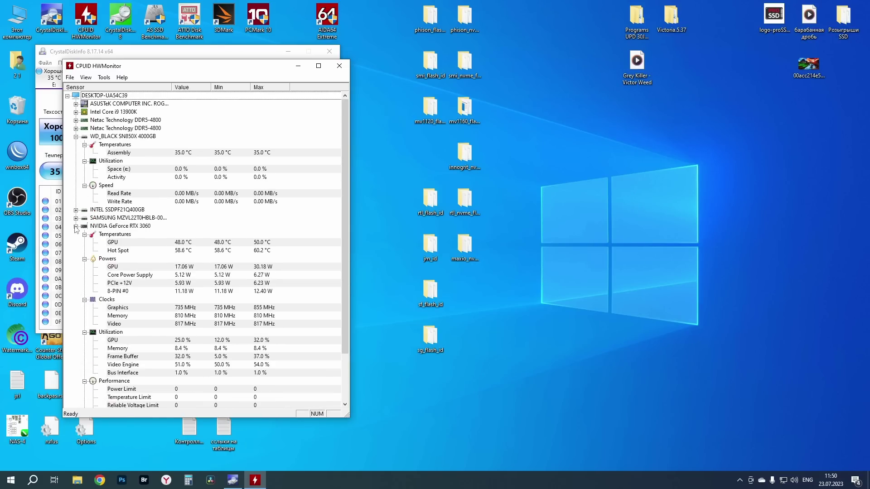
pyautogui.click(75, 226)
pyautogui.moveTo(212, 72); pyautogui.dragTo(193, 310)
# Launch AIDA64 Extreme and review the ATA storage details of the WD_BLACK SN850X 4000GB down to its physical SSD data.
pyautogui.doubleClick(326, 18)
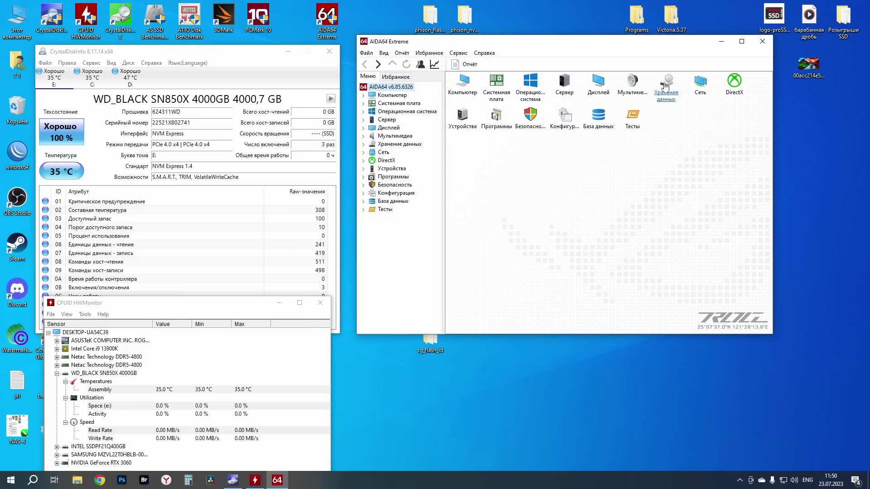
pyautogui.click(665, 89)
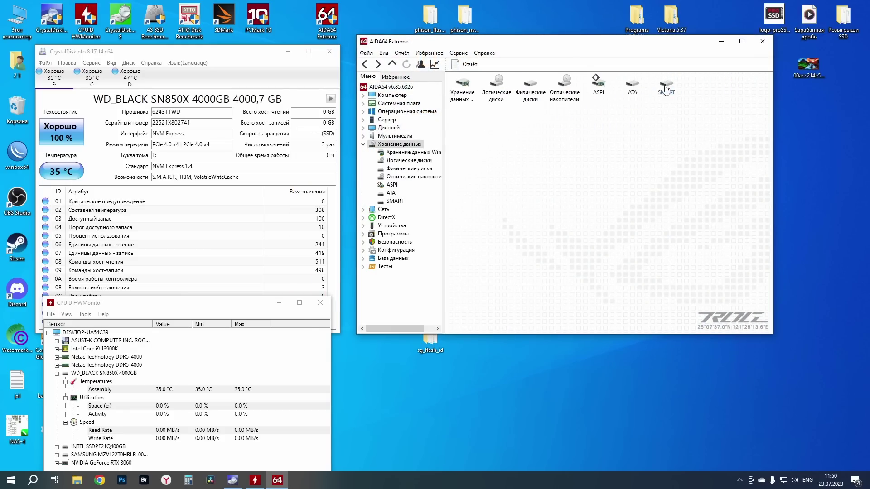
pyautogui.click(626, 93)
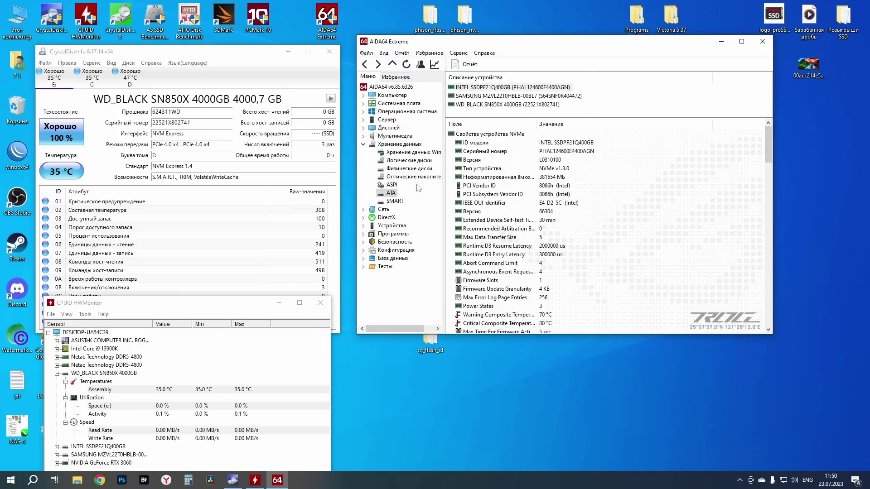
pyautogui.click(497, 105)
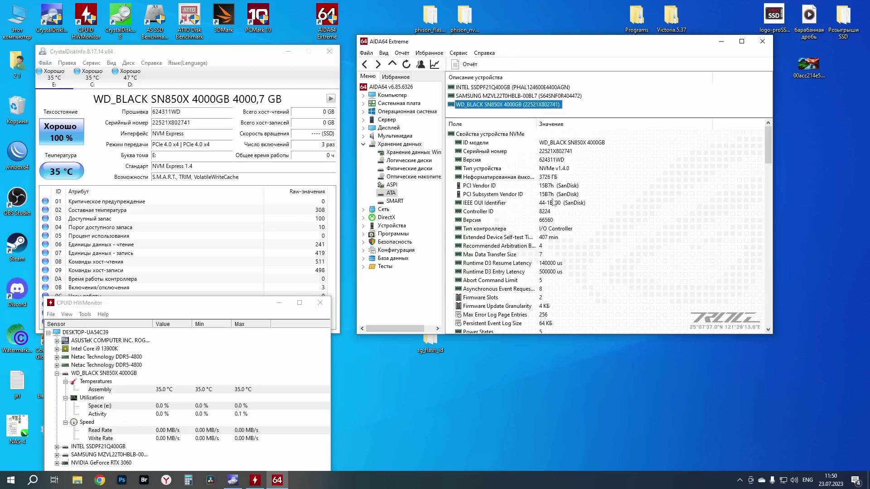
pyautogui.scroll(-8, 580, 192)
pyautogui.scroll(-10, 654, 237)
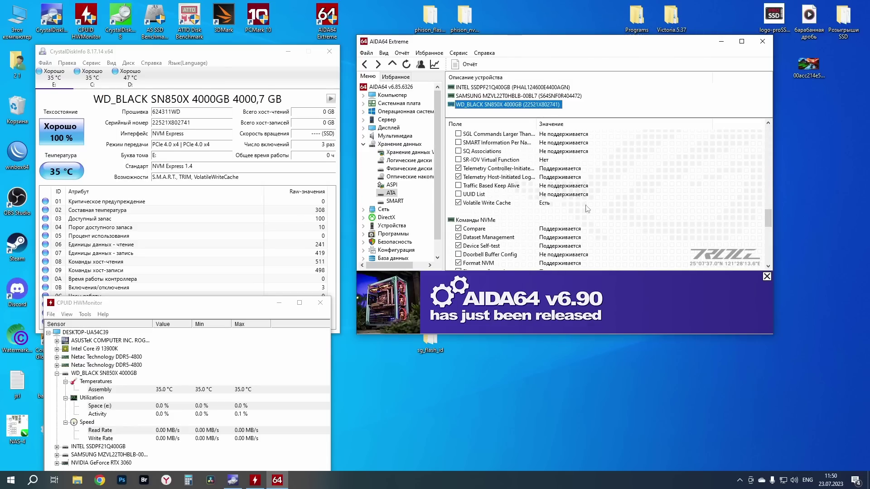
pyautogui.scroll(-10, 655, 238)
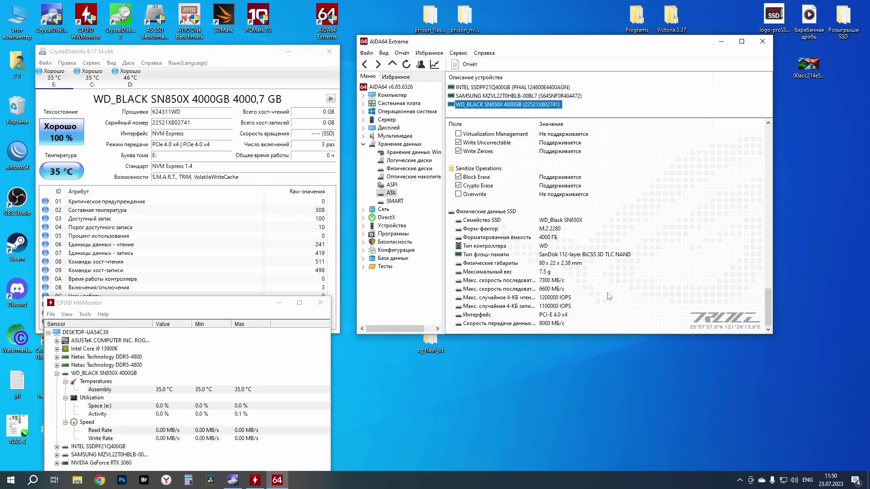
# Examine the WD_BLACK SN850X 4000GB temperature among AIDA64's computer sensor readings.
pyautogui.click(371, 141)
pyautogui.click(393, 95)
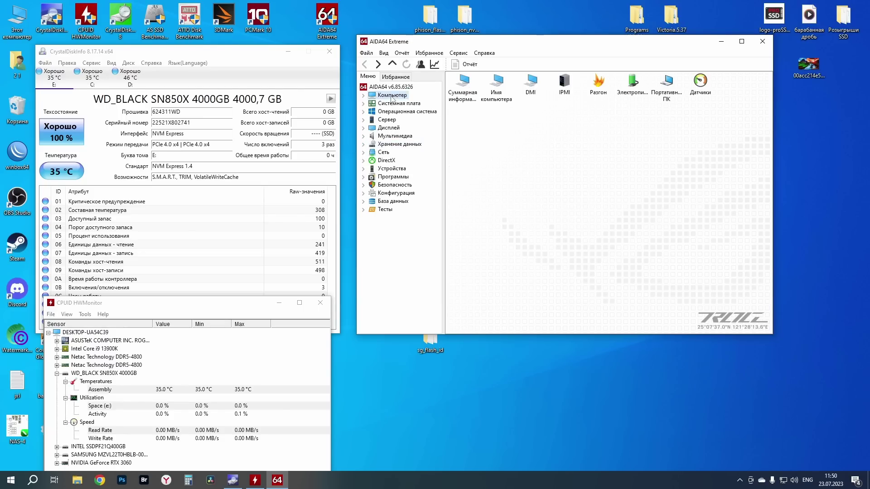
pyautogui.doubleClick(695, 91)
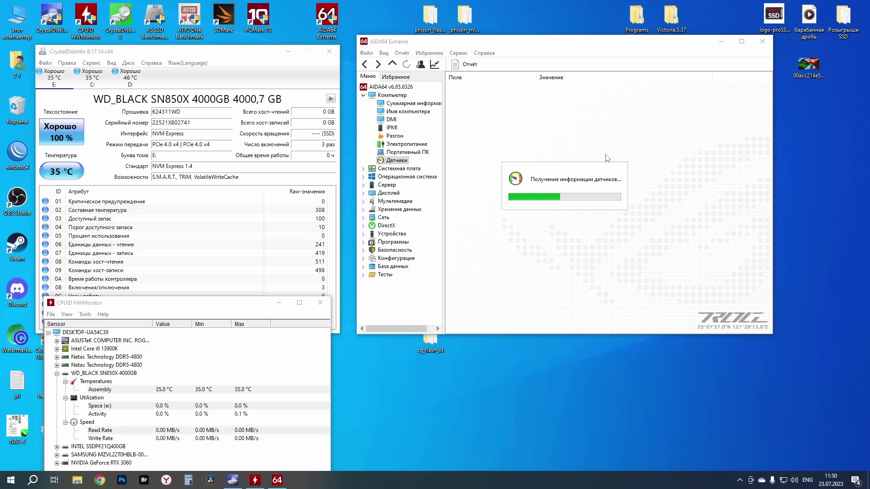
pyautogui.scroll(-12, 543, 195)
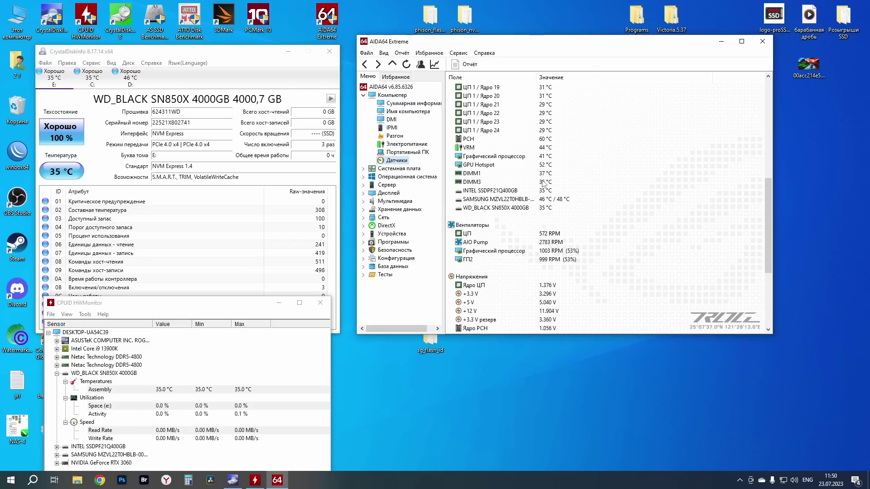
pyautogui.scroll(-1, 539, 176)
pyautogui.click(512, 132)
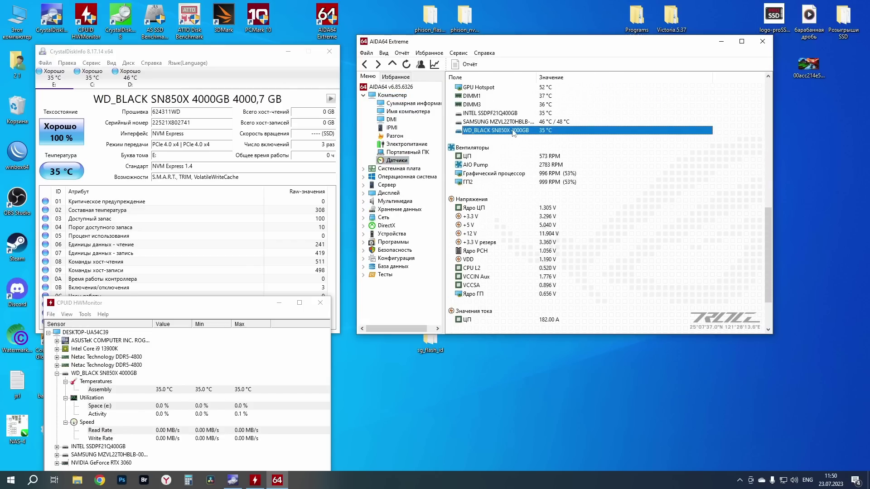
pyautogui.scroll(-1, 512, 133)
# Open the AIDA64 Disk Benchmark and move its window clear of CrystalDiskInfo and HWMonitor.
pyautogui.click(458, 53)
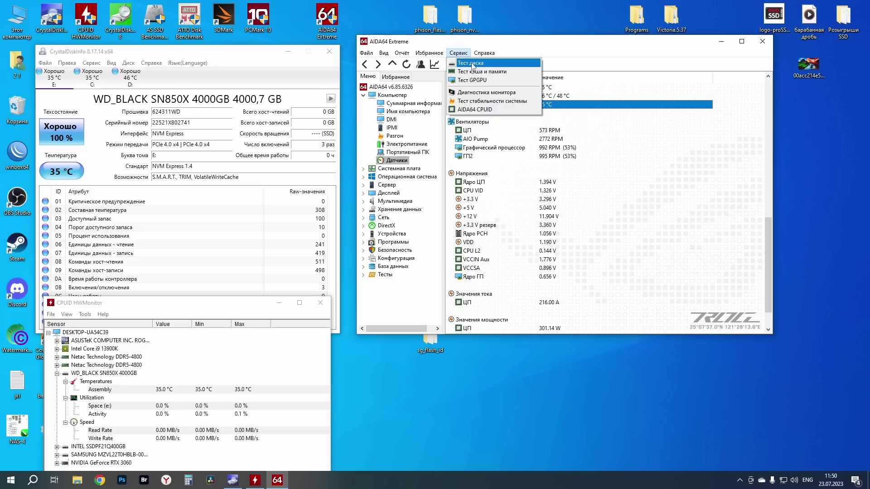
pyautogui.click(472, 66)
pyautogui.moveTo(541, 129); pyautogui.dragTo(668, 196)
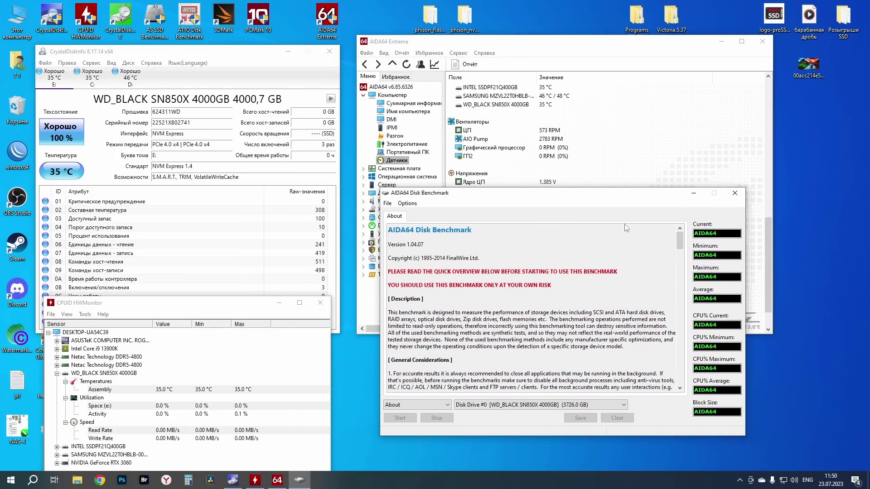
# Start a Linear Write test on Disk Drive #0 [WD_BLACK SN850X 4000GB], agreeing to destroy all its data.
pyautogui.click(415, 405)
pyautogui.click(422, 362)
pyautogui.click(515, 405)
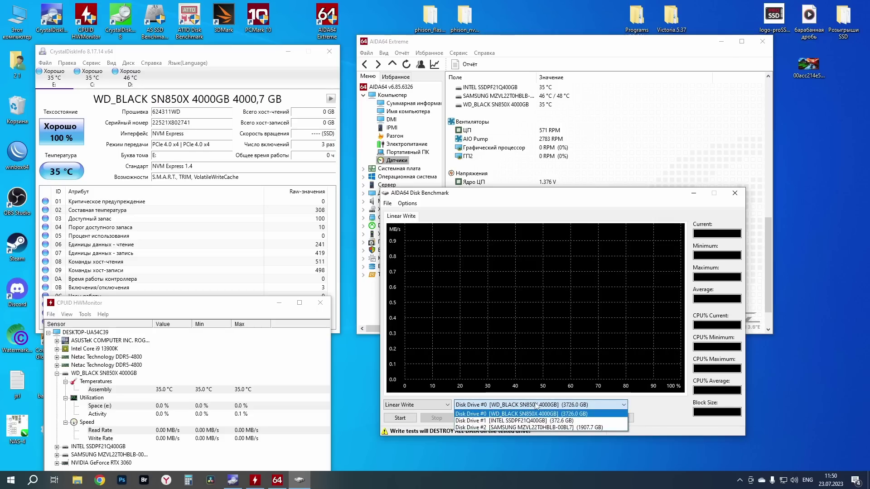
pyautogui.click(516, 413)
pyautogui.click(400, 418)
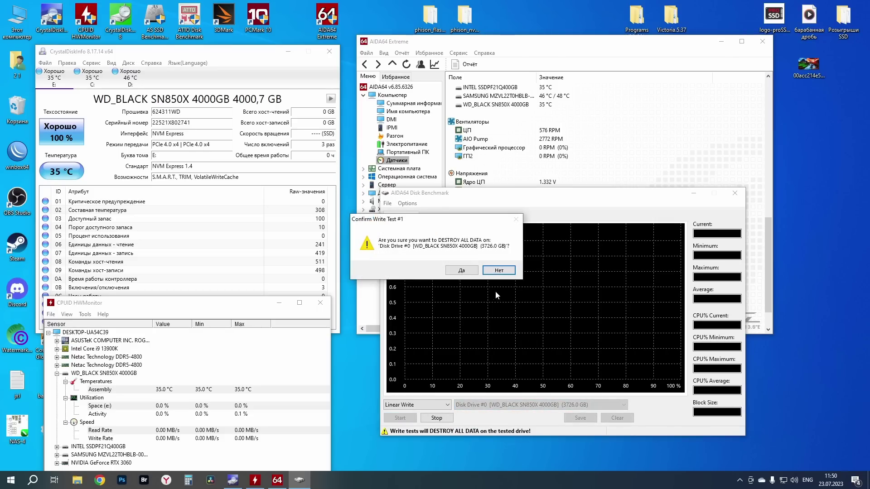
pyautogui.click(461, 271)
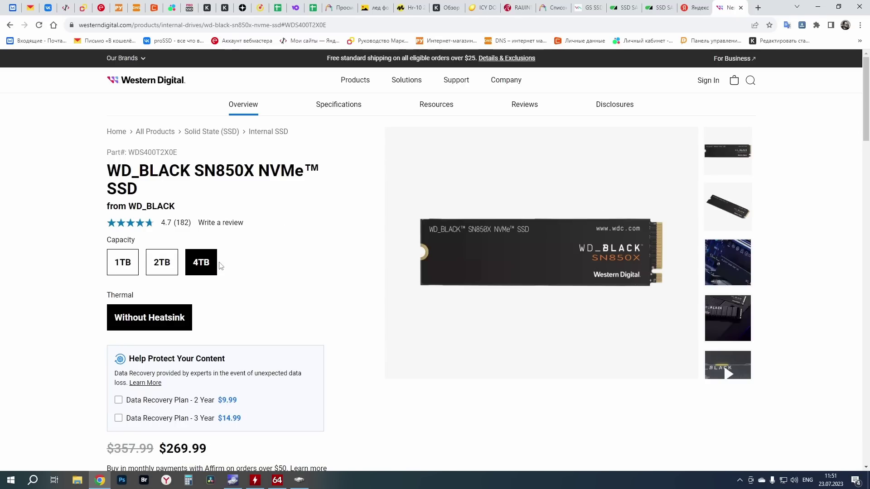
# On the Western Digital product page in Chrome, review the 4TB WD_BLACK SN850X and expand its full specifications.
pyautogui.scroll(-3, 220, 266)
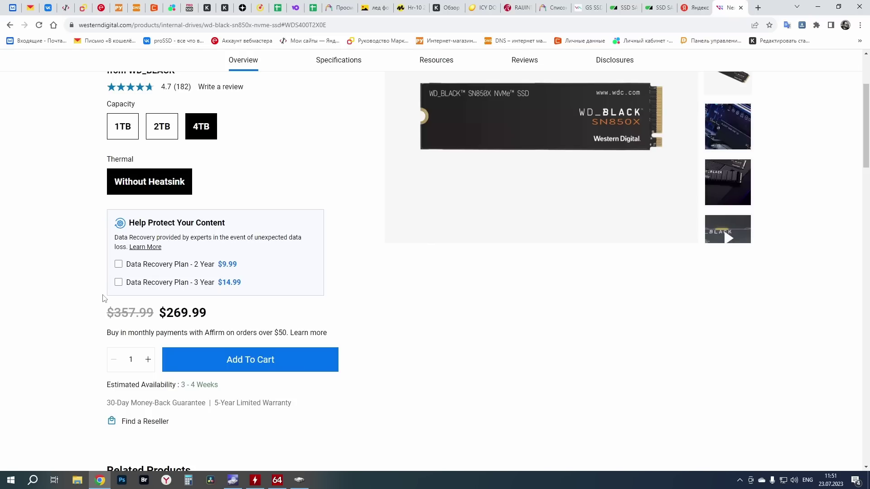
pyautogui.scroll(-11, 318, 272)
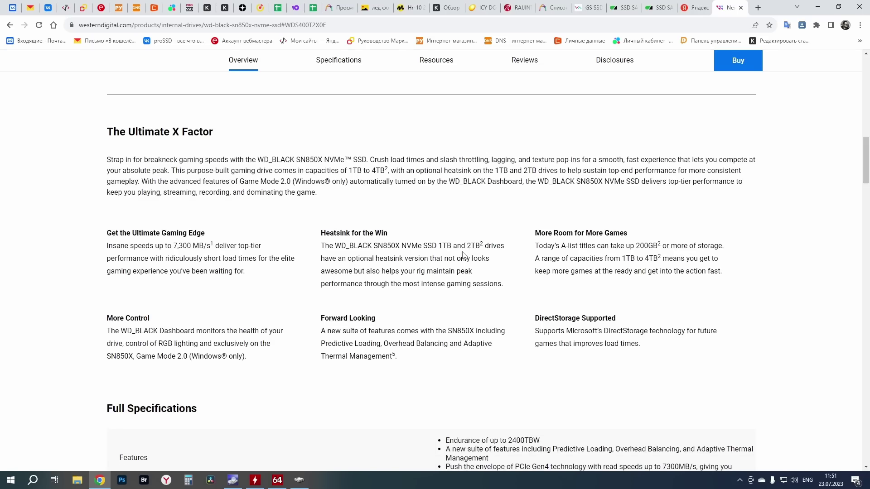
pyautogui.scroll(-7, 462, 255)
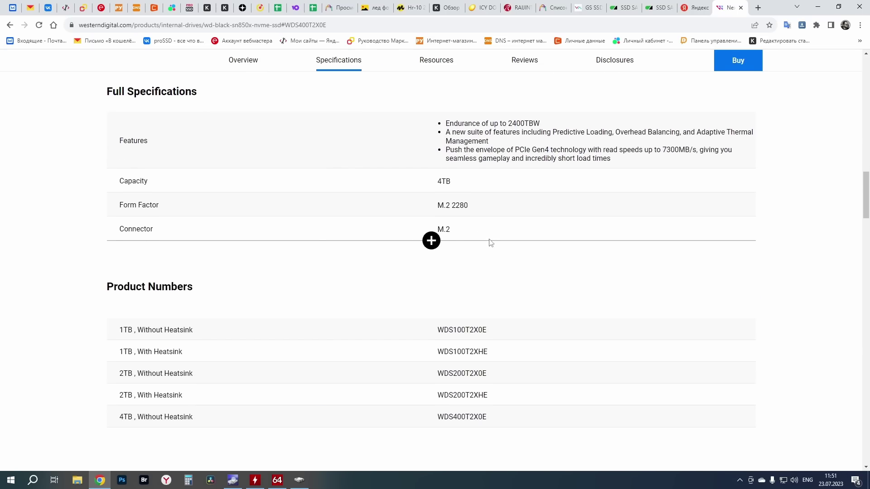
pyautogui.click(431, 241)
pyautogui.scroll(-1, 454, 246)
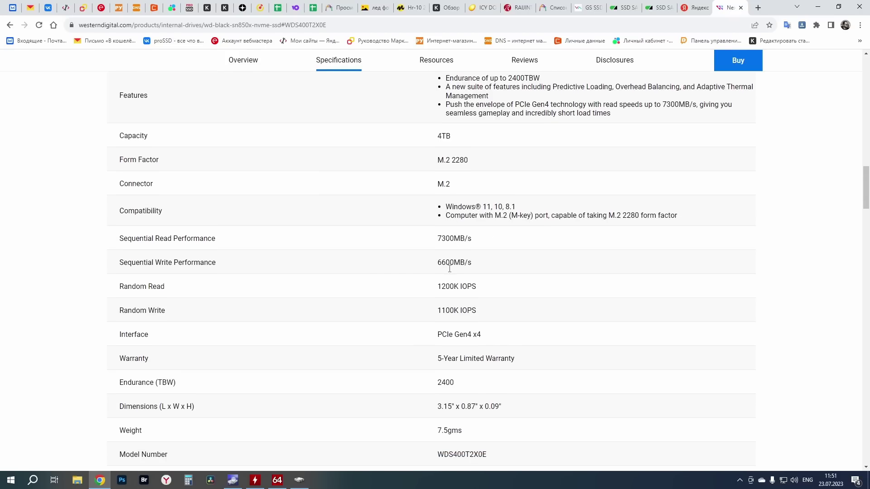
# Read through the remaining 4TB WD_BLACK SN850X specifications on the Western Digital product page.
pyautogui.scroll(-3, 442, 357)
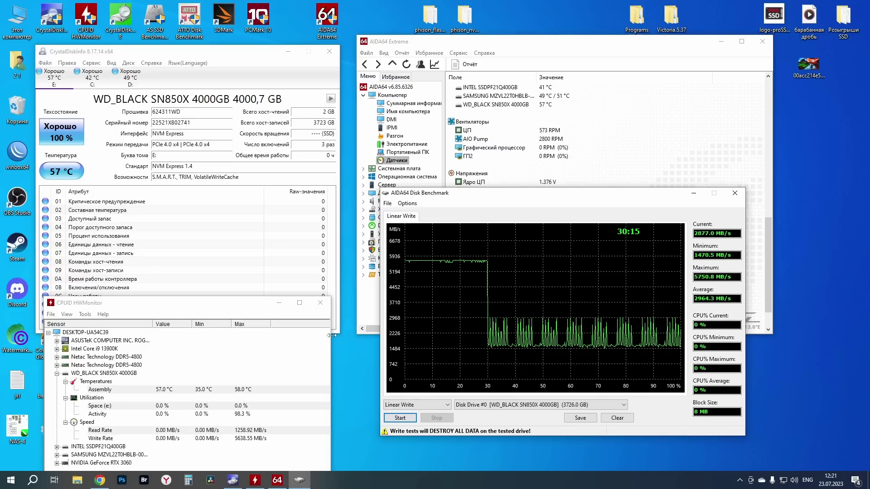
# Open Disk Management and create a simple volume on the unallocated space of Disk 0, accepting the wizard's default settings.
pyautogui.click(262, 247)
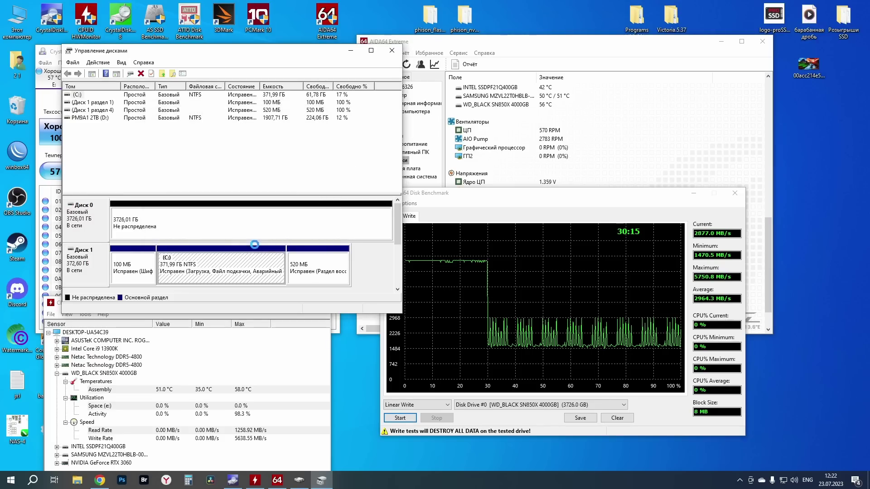
pyautogui.rightClick(241, 224)
pyautogui.click(255, 225)
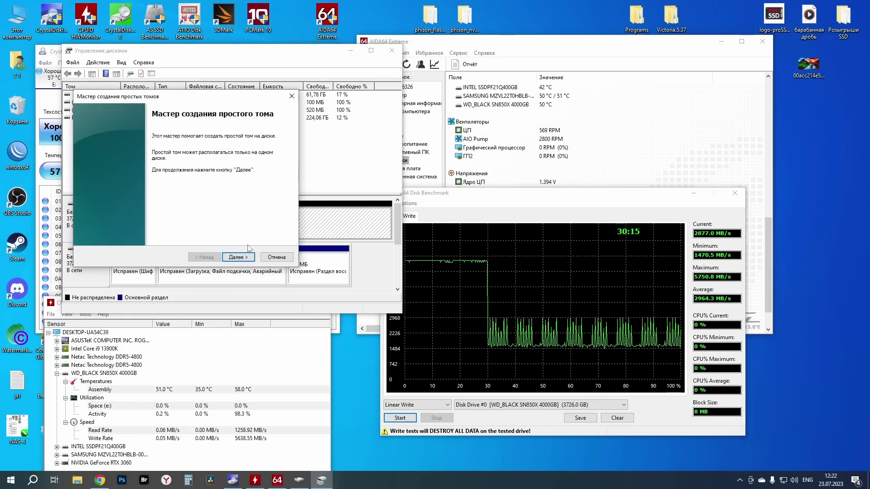
pyautogui.click(245, 257)
pyautogui.click(244, 257)
pyautogui.click(245, 257)
pyautogui.click(244, 257)
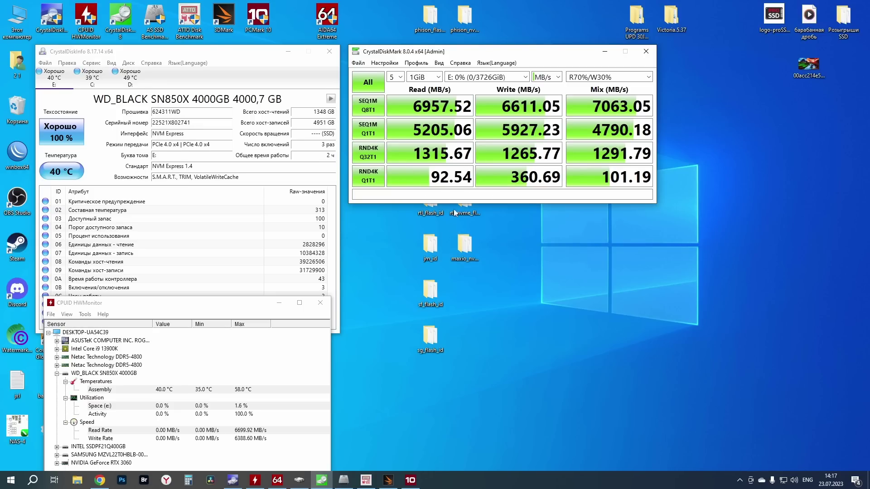
# Bring up the AS SSD Benchmark, ATTO Disk Benchmark and 3DMark storage test results one after another.
pyautogui.click(343, 481)
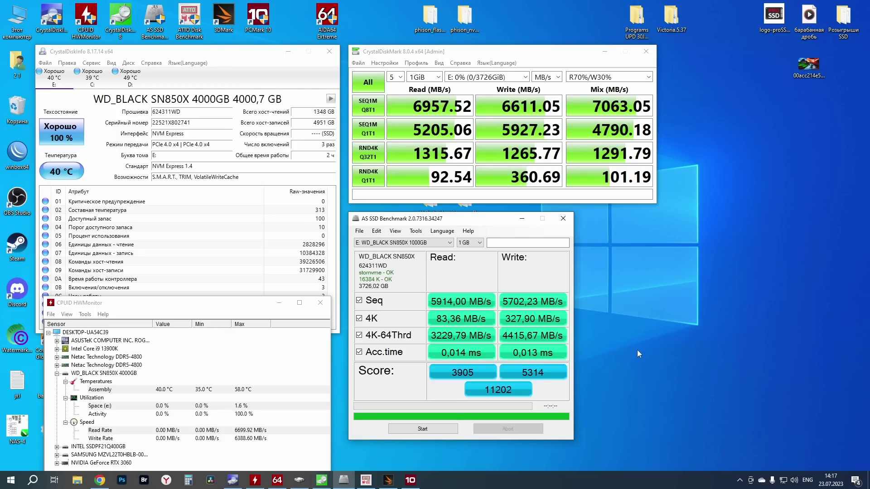
pyautogui.click(366, 481)
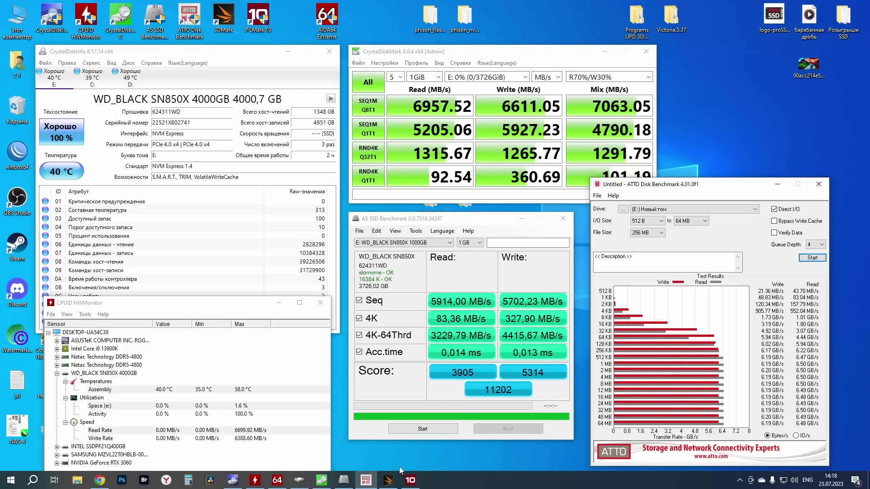
pyautogui.click(388, 479)
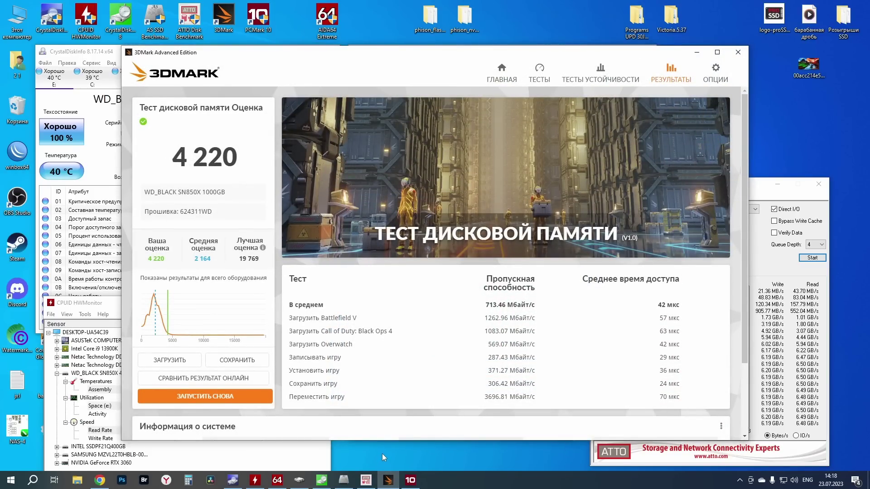
# In PCMark 10, review the 2023-07-23 Quick System Drive and Full System Drive results, and minimize PCMark 10 and 3DMark.
pyautogui.click(410, 480)
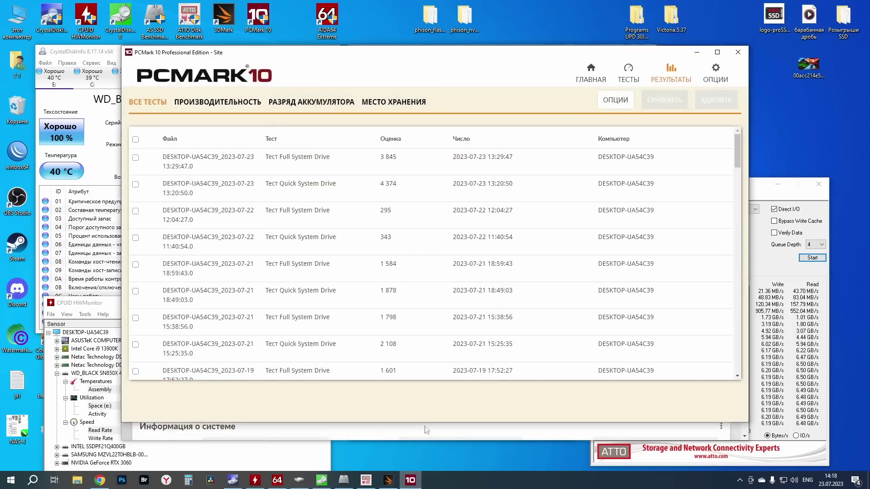
pyautogui.click(426, 196)
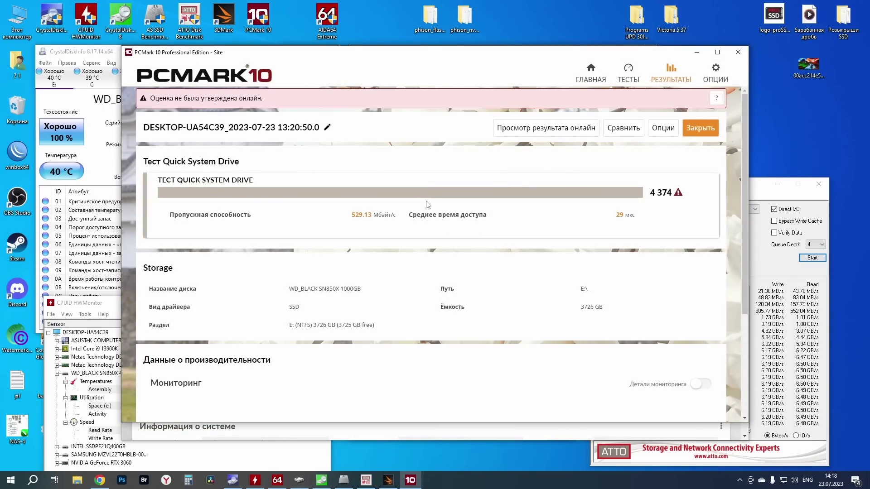
pyautogui.click(701, 128)
pyautogui.click(431, 171)
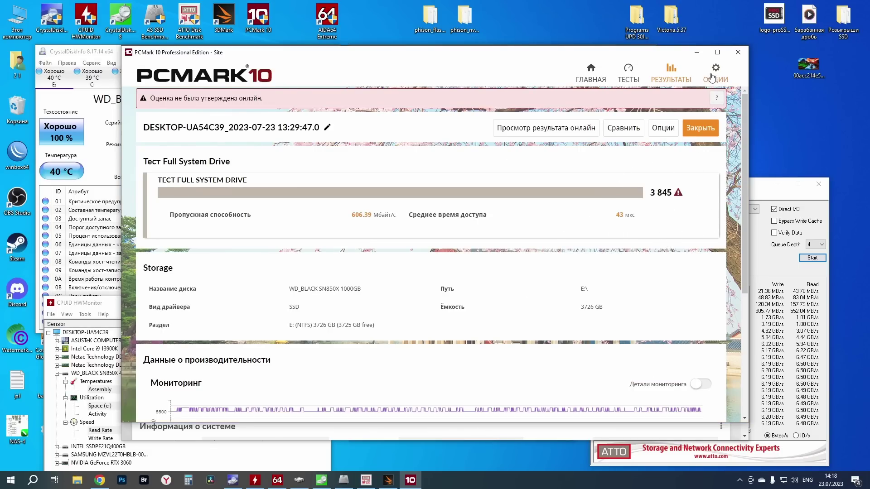
pyautogui.click(697, 52)
pyautogui.click(698, 53)
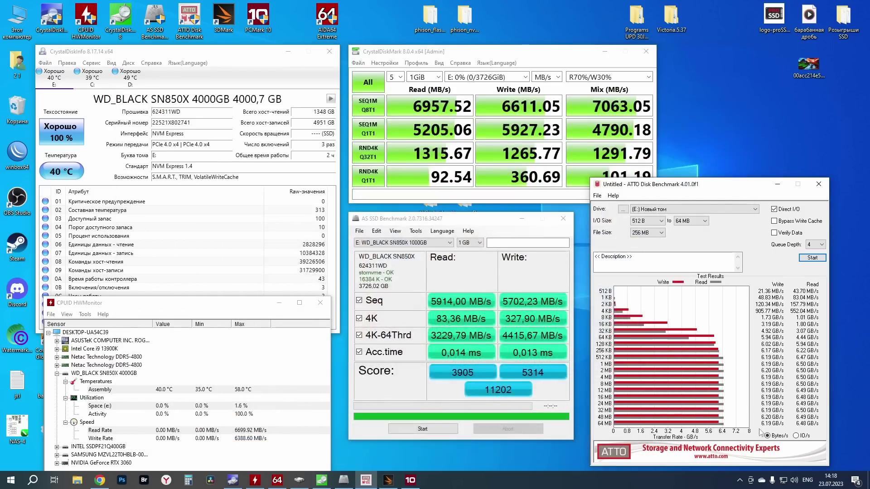
# Switch the results in ATTO Disk Benchmark, AS SSD Benchmark and CrystalDiskMark to I/O operations per second.
pyautogui.click(796, 436)
pyautogui.click(392, 234)
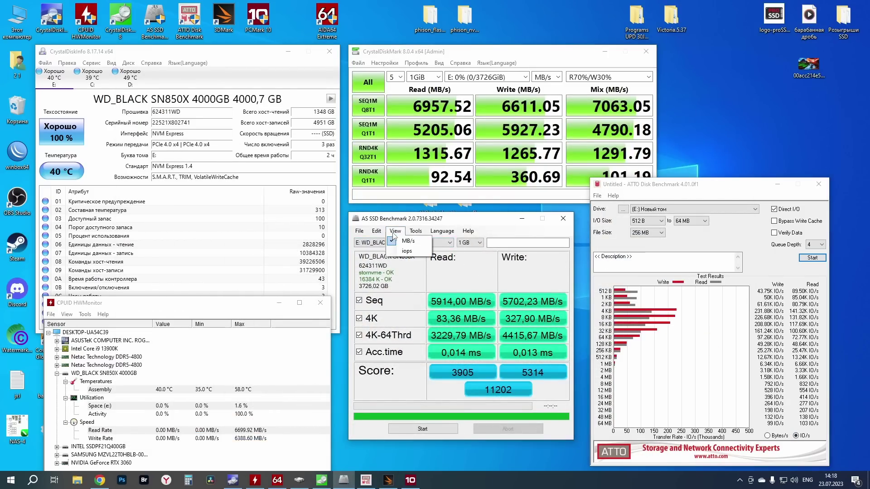
pyautogui.click(406, 251)
pyautogui.click(555, 77)
pyautogui.click(542, 109)
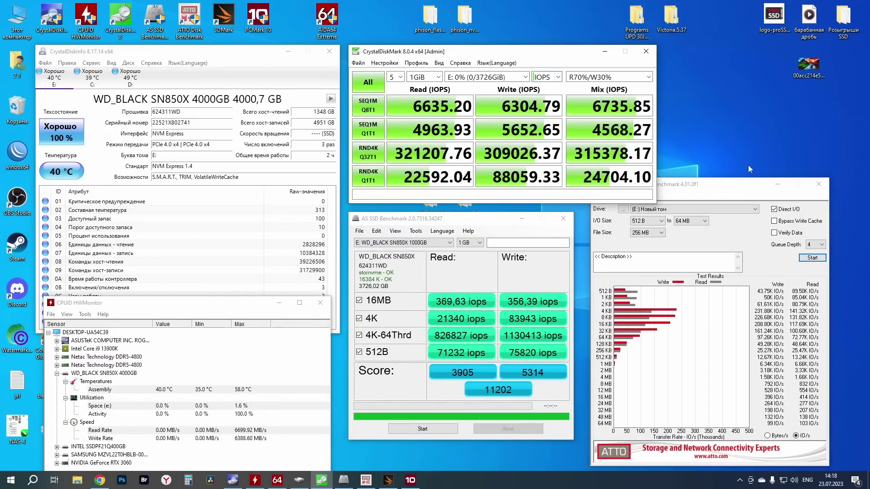
# Minimize the ATTO Disk Benchmark, AS SSD Benchmark and CrystalDiskMark windows.
pyautogui.click(777, 185)
pyautogui.click(521, 218)
pyautogui.click(604, 51)
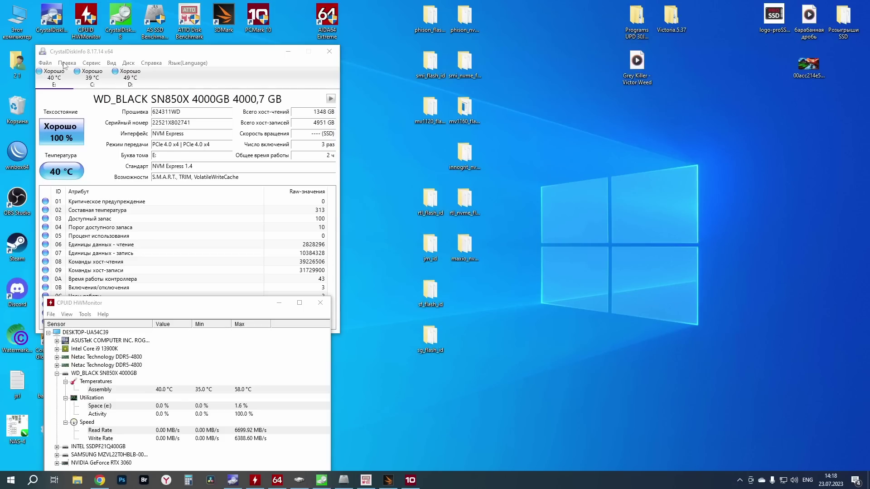
# Copy the RENDER-100 folder from PM9A1 2TB (D:) to Новый том (E:) and move the progress window clear of CrystalDiskInfo.
pyautogui.doubleClick(17, 18)
pyautogui.doubleClick(578, 348)
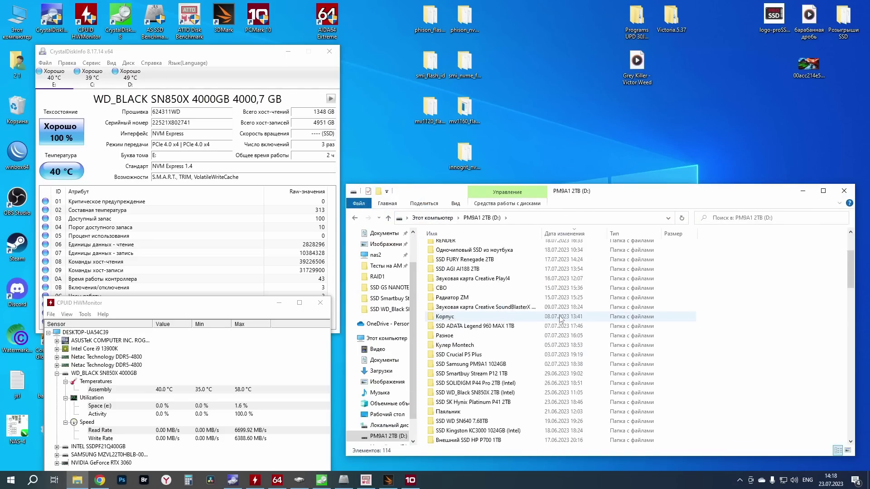
pyautogui.scroll(-10, 484, 403)
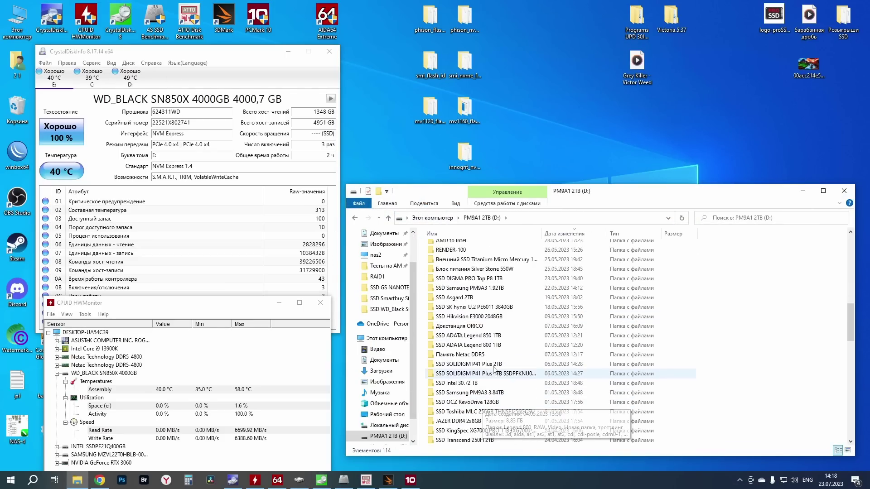
pyautogui.scroll(-1, 480, 344)
pyautogui.click(479, 300)
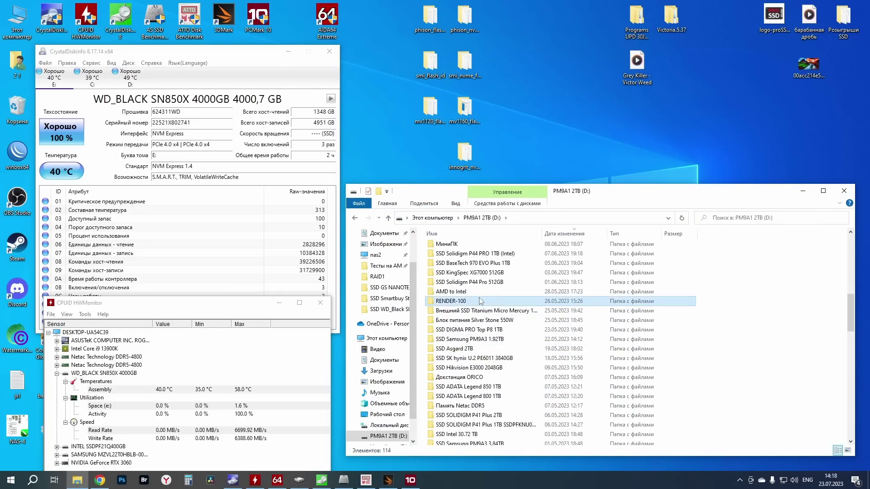
pyautogui.click(433, 218)
pyautogui.doubleClick(701, 336)
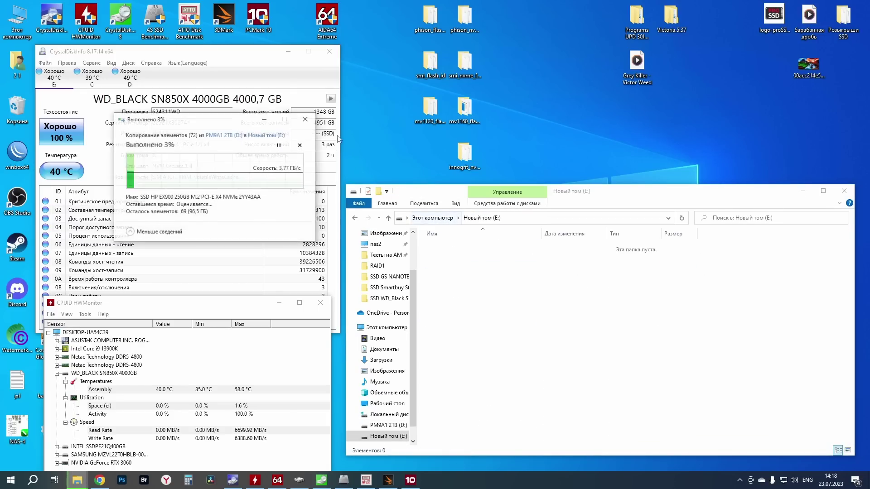
pyautogui.moveTo(232, 120); pyautogui.dragTo(752, 314)
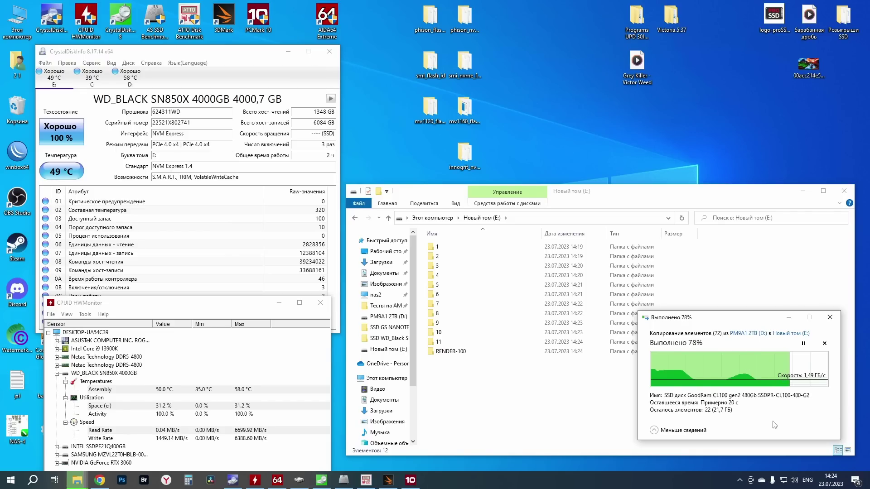
# Look at the AIDA64 Linear Write graph during the file copy and minimize its window again.
pyautogui.click(317, 481)
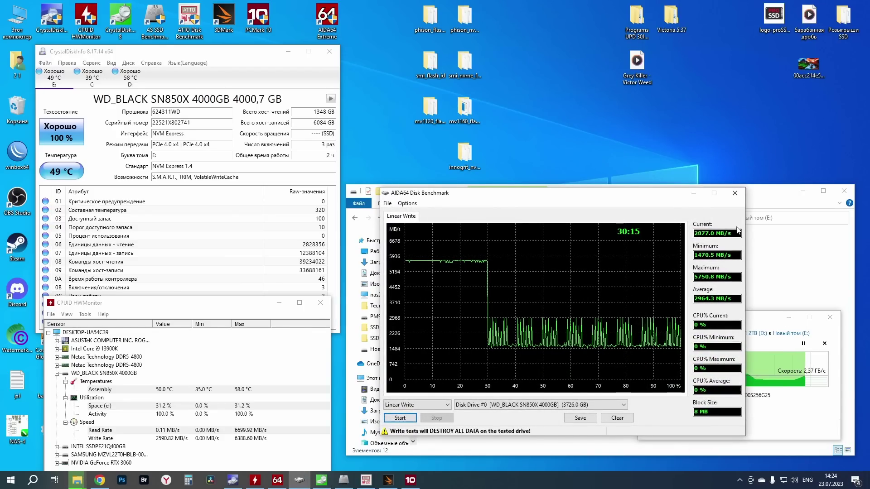
pyautogui.click(693, 198)
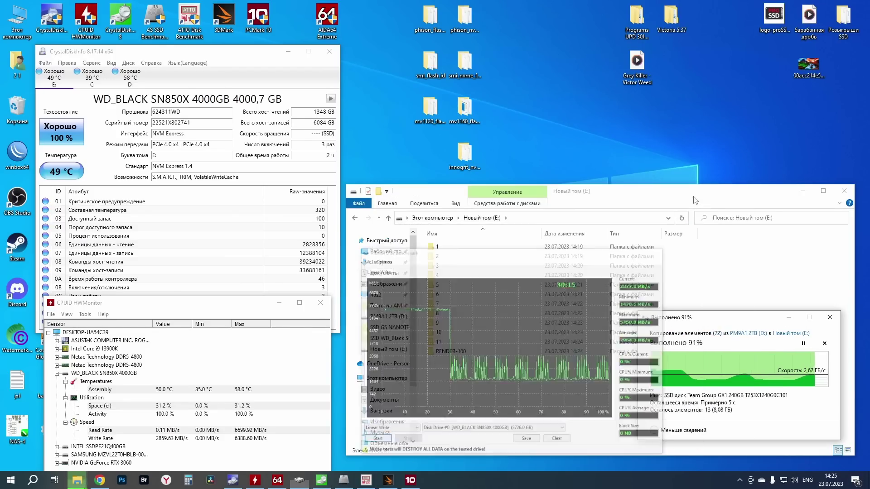